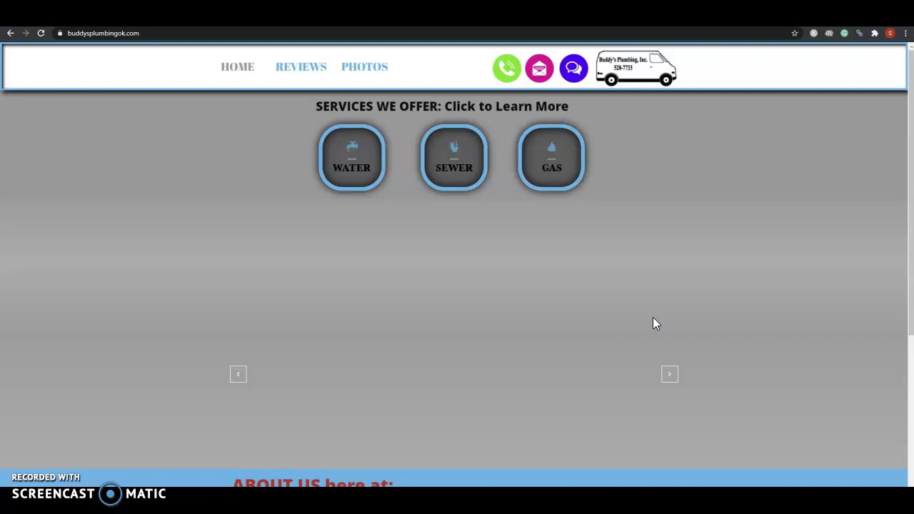
Step: Look over Buddy's Plumbing's under-construction reviews page, then return to its home page
scroll(698, 300, "down", 4)
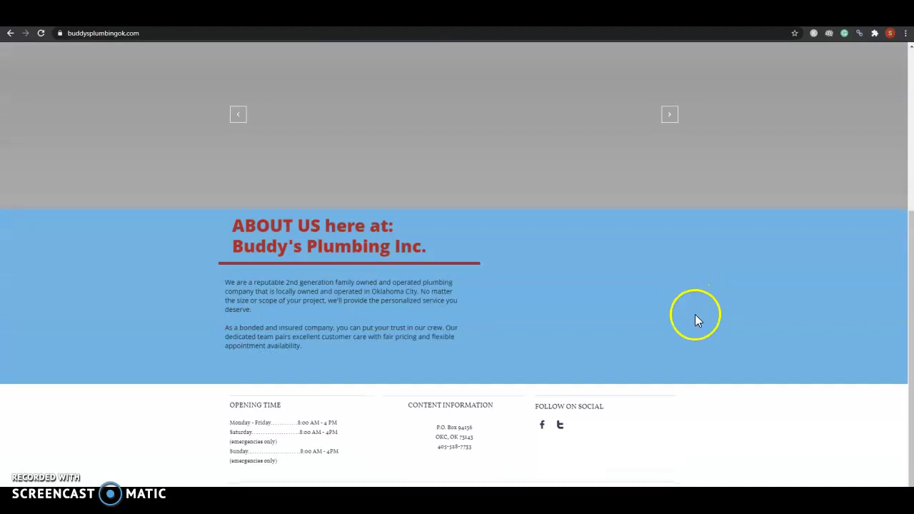
scroll(700, 328, "up", 1)
scroll(696, 346, "down", 1)
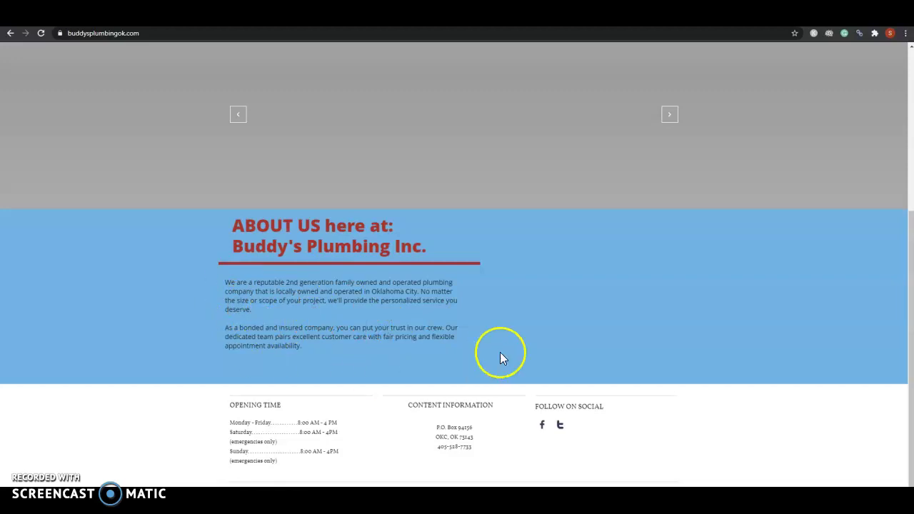
scroll(500, 357, "up", 4)
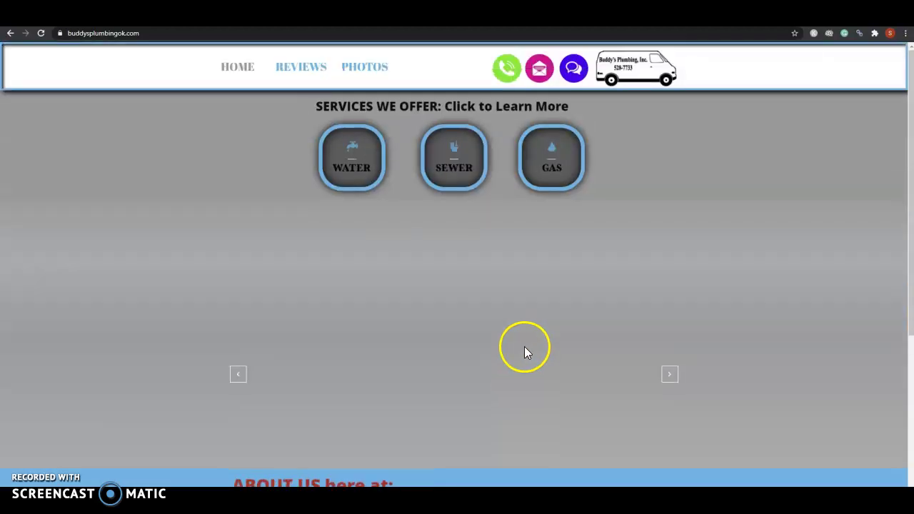
left_click(319, 77)
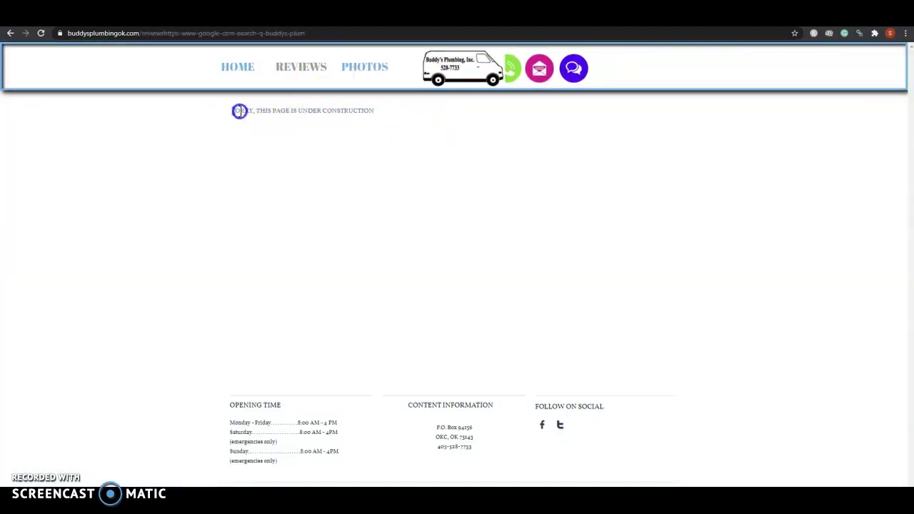
left_click_drag(239, 111, 372, 114)
left_click(372, 114)
left_click(239, 66)
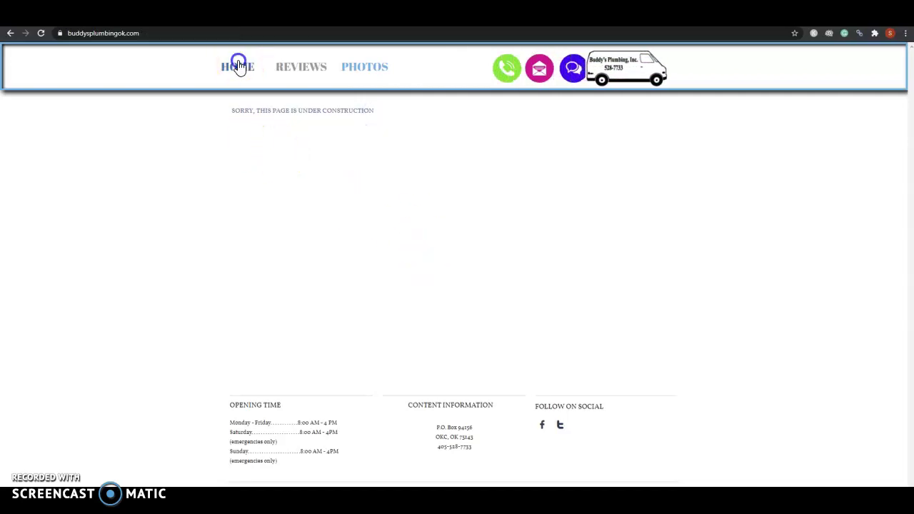
Step: Begin saving Buddy's Plumbing home page with Save as, then cancel it
scroll(792, 364, "down", 3)
scroll(801, 375, "up", 3)
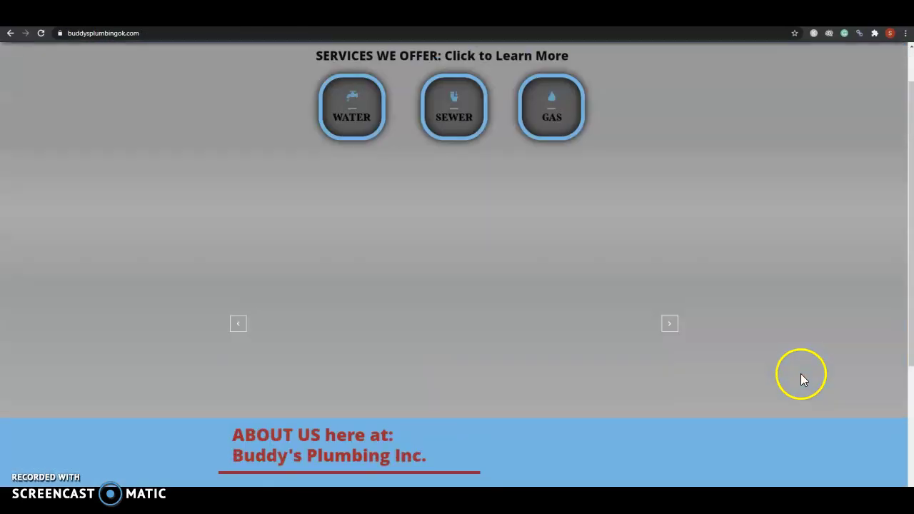
scroll(801, 377, "up", 1)
right_click(451, 161)
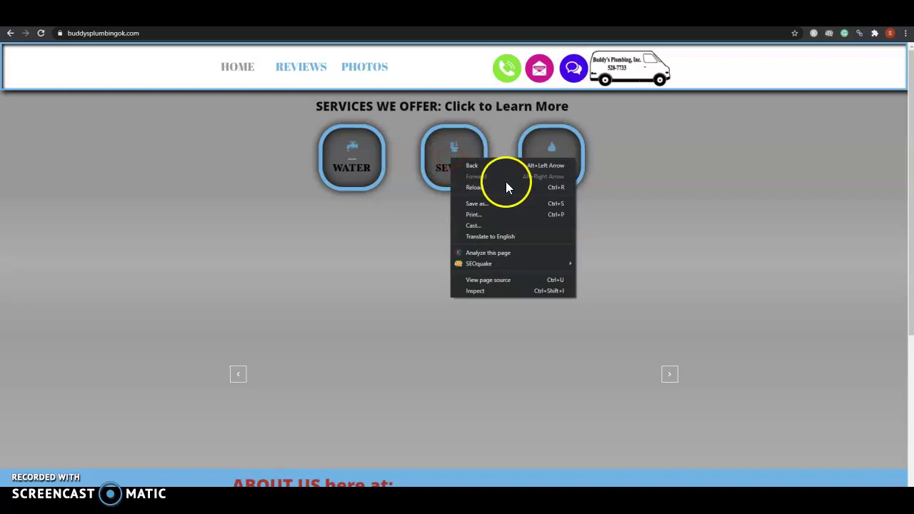
left_click(477, 204)
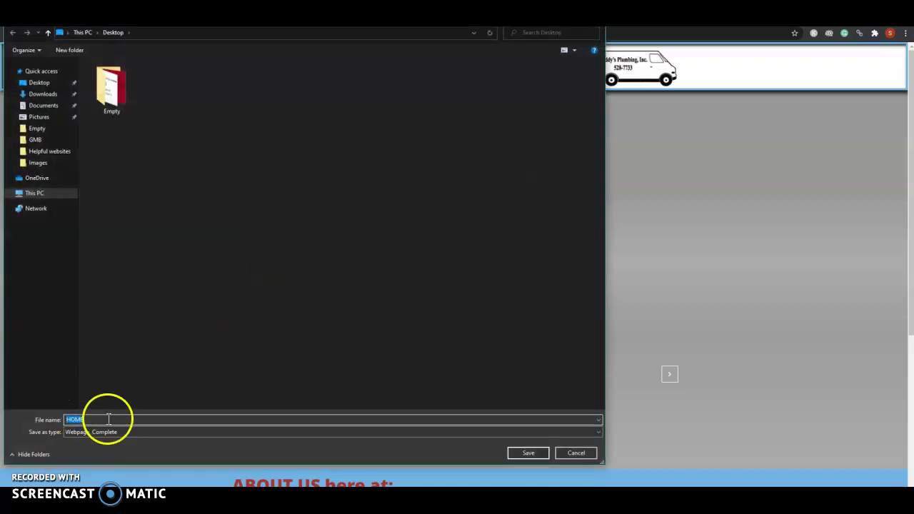
left_click(575, 454)
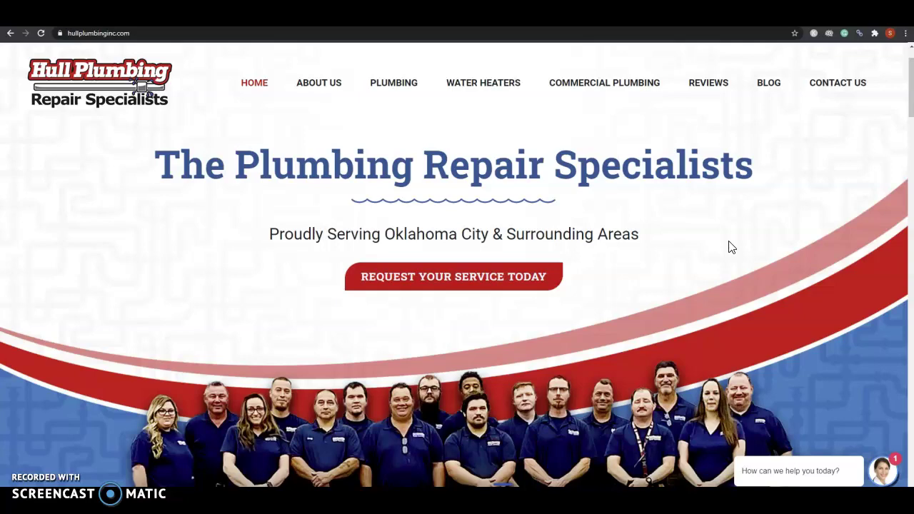
Step: Scroll through the Hull Plumbing home page to review its content
scroll(736, 235, "down", 1)
scroll(742, 242, "down", 5)
scroll(750, 252, "down", 5)
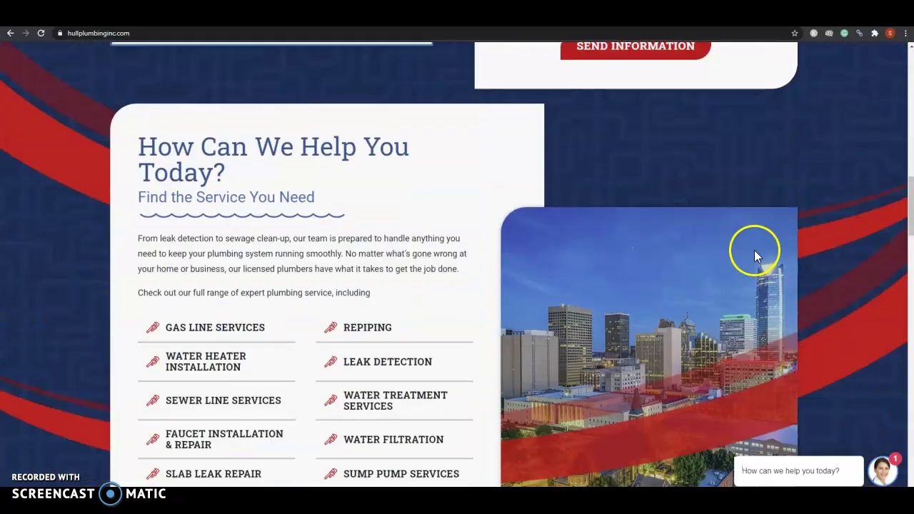
scroll(757, 254, "down", 5)
scroll(761, 253, "down", 3)
scroll(776, 259, "down", 5)
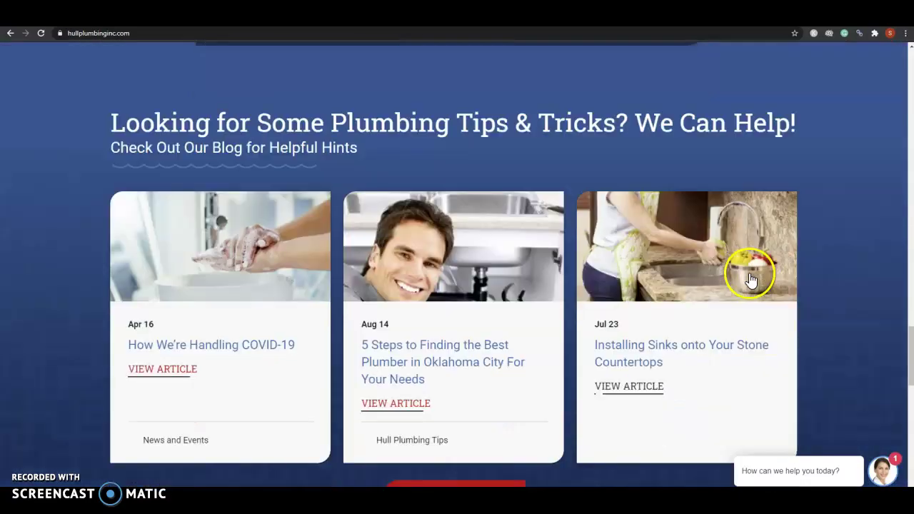
scroll(749, 271, "down", 5)
scroll(756, 270, "up", 5)
scroll(749, 255, "up", 5)
scroll(740, 212, "up", 5)
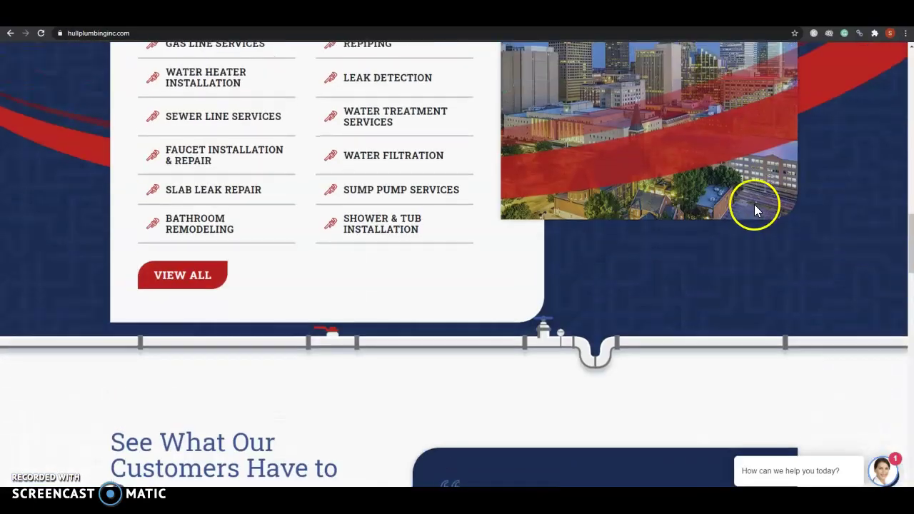
scroll(755, 207, "up", 3)
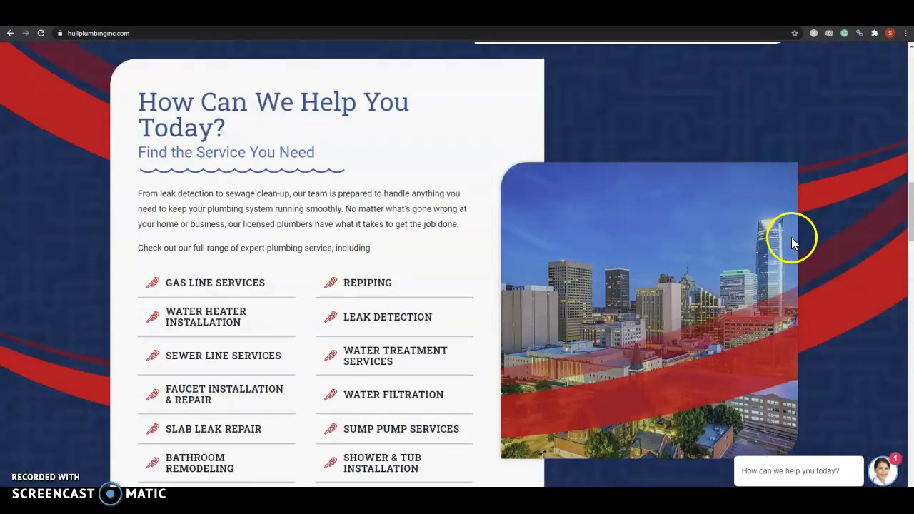
scroll(321, 259, "up", 2)
scroll(326, 255, "up", 3)
scroll(314, 243, "up", 3)
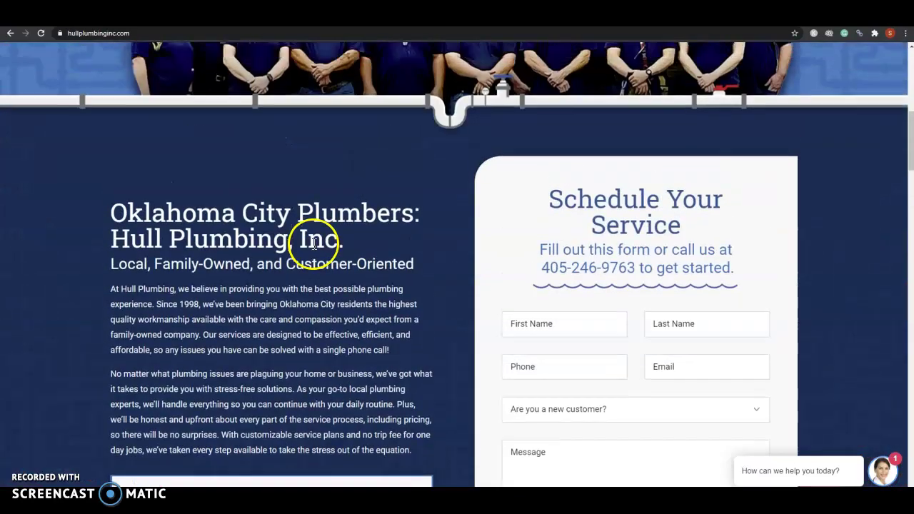
scroll(316, 250, "up", 6)
scroll(321, 238, "down", 3)
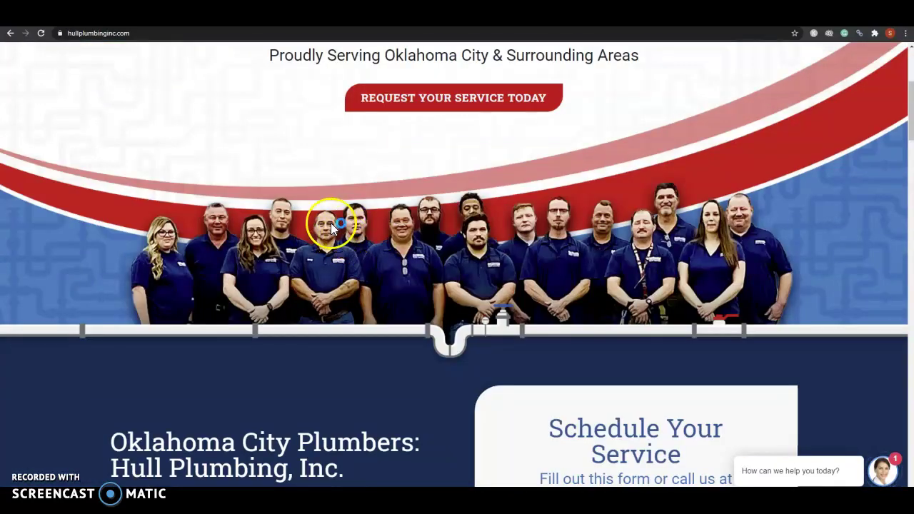
left_click(341, 227)
scroll(336, 235, "up", 3)
scroll(333, 235, "up", 1)
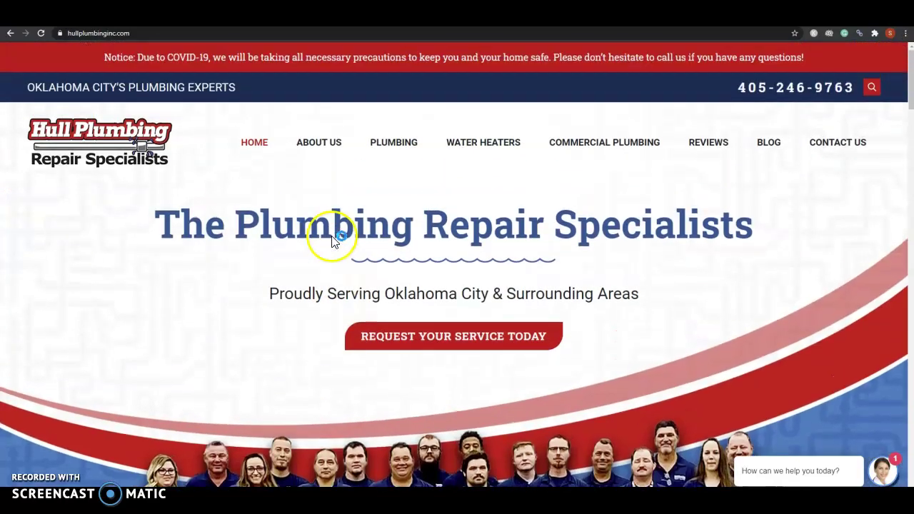
scroll(337, 229, "down", 6)
scroll(569, 307, "down", 5)
scroll(602, 309, "down", 3)
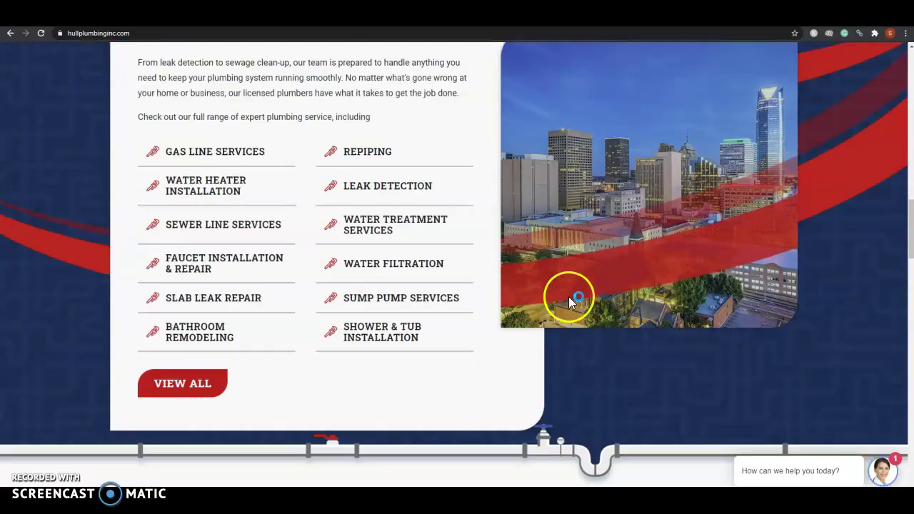
Step: Save the city skyline photo to the Desktop as JPEG services-v9-img
right_click(603, 244)
left_click(657, 261)
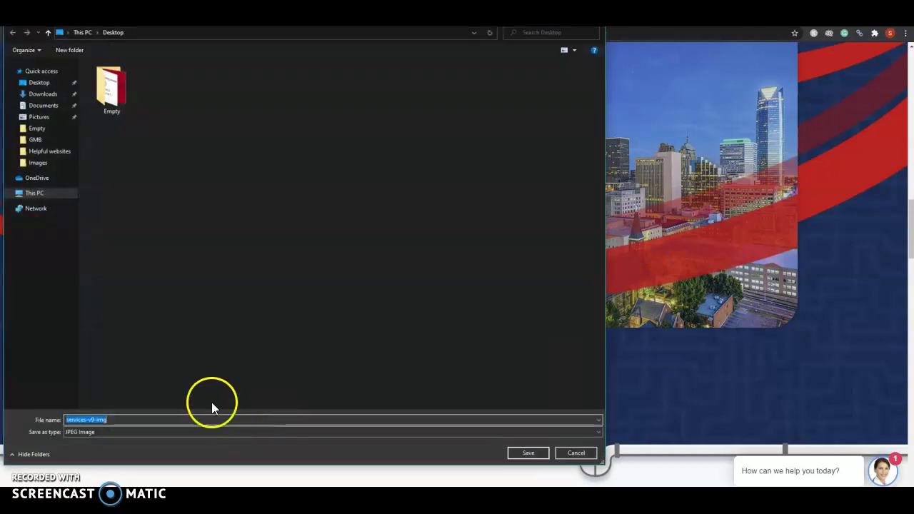
left_click(580, 454)
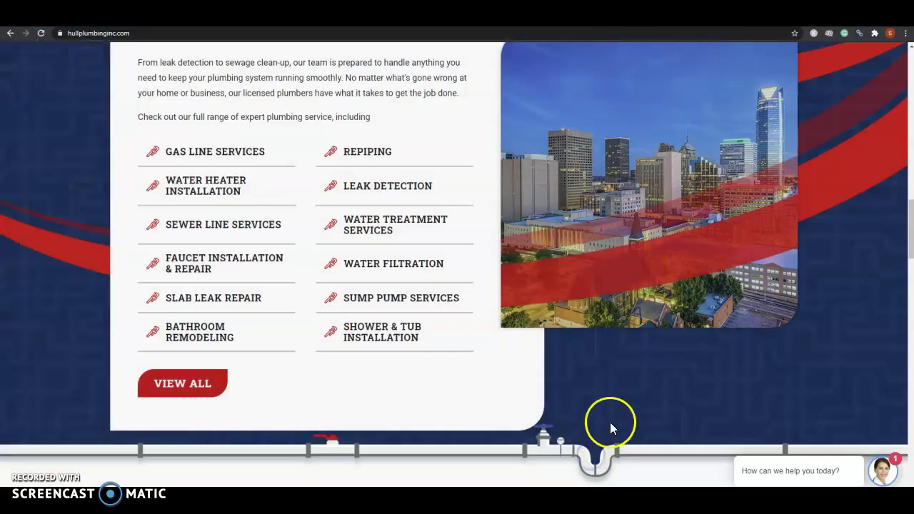
scroll(593, 410, "up", 3)
scroll(500, 357, "up", 4)
scroll(425, 322, "up", 4)
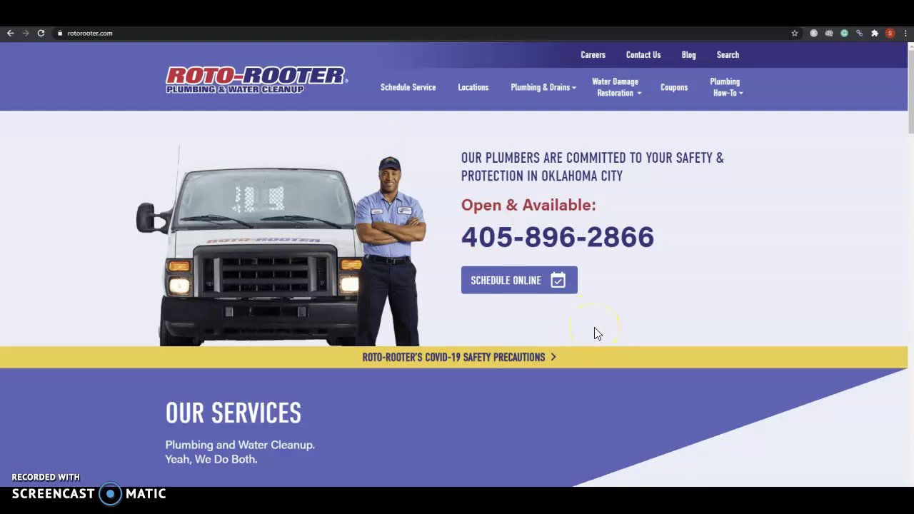
Step: Scroll down and back up through the Roto-Rooter Oklahoma City homepage
scroll(585, 343, "down", 3)
scroll(597, 357, "down", 6)
scroll(598, 361, "down", 5)
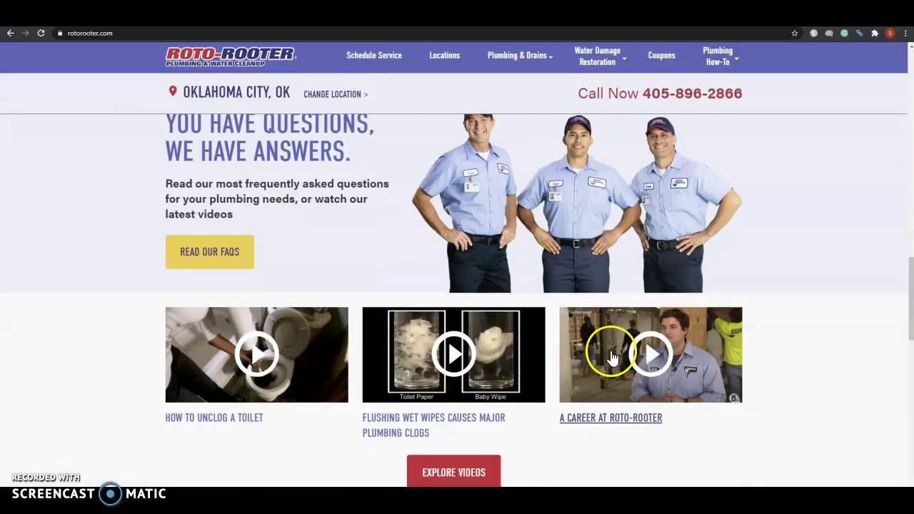
scroll(608, 351, "down", 5)
scroll(612, 363, "down", 5)
scroll(616, 367, "down", 2)
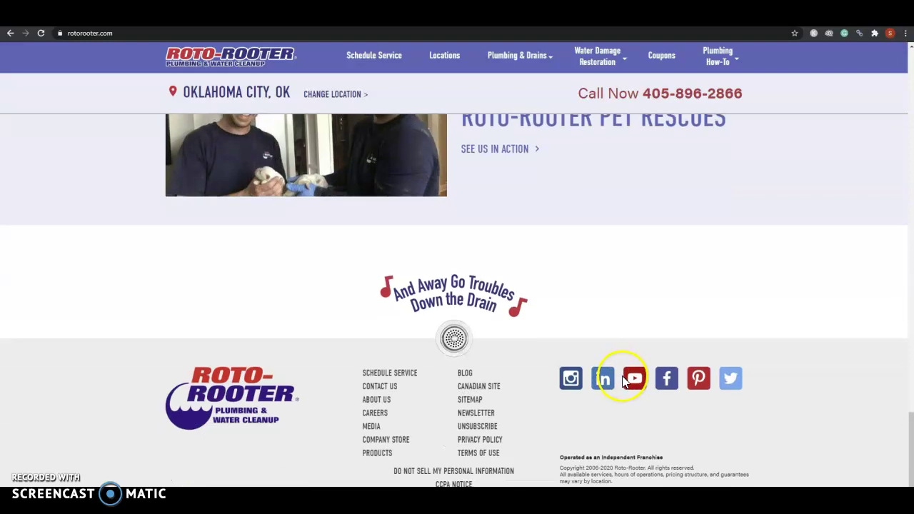
scroll(598, 376, "up", 5)
scroll(610, 379, "up", 4)
scroll(621, 379, "up", 5)
scroll(614, 380, "up", 5)
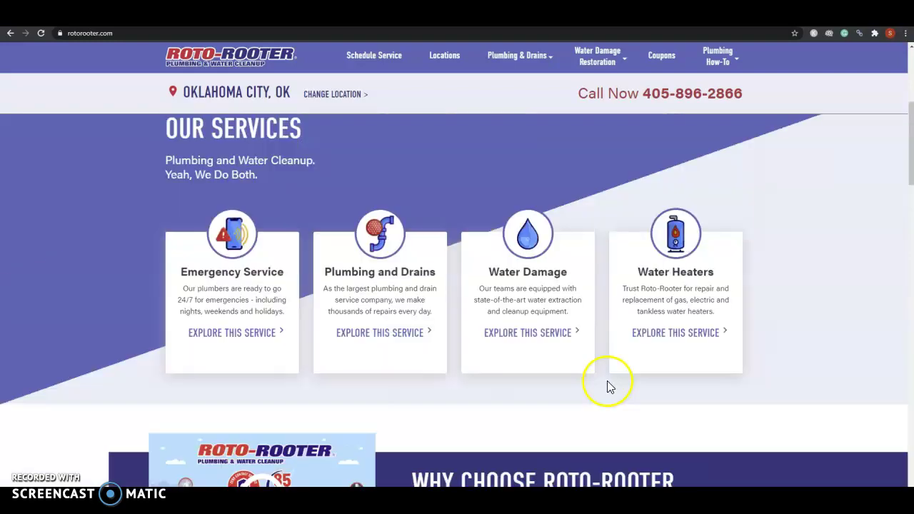
scroll(599, 389, "up", 1)
scroll(590, 394, "up", 1)
scroll(571, 414, "up", 1)
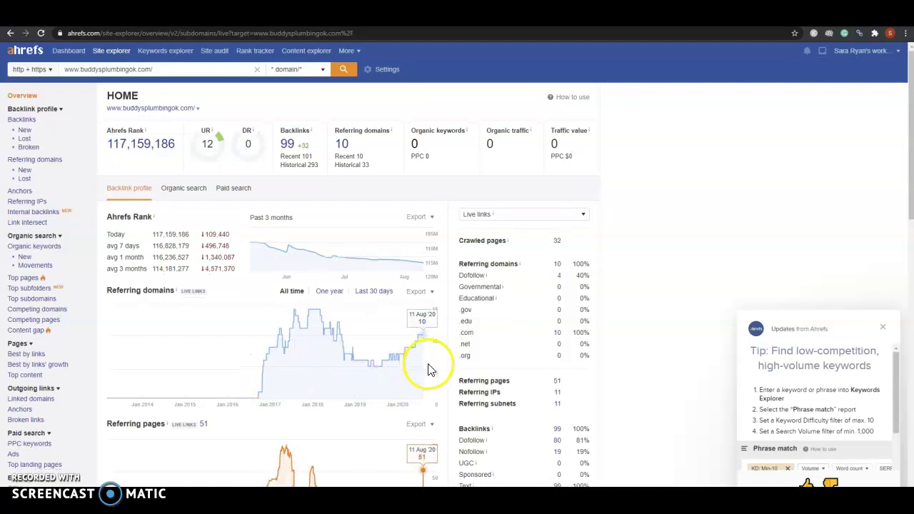
Step: Scroll hullplumbinginc.com's Ahrefs overview showing 1.17K backlinks, 115 referring domains, 525 organic traffic
scroll(427, 368, "down", 1)
scroll(392, 357, "up", 1)
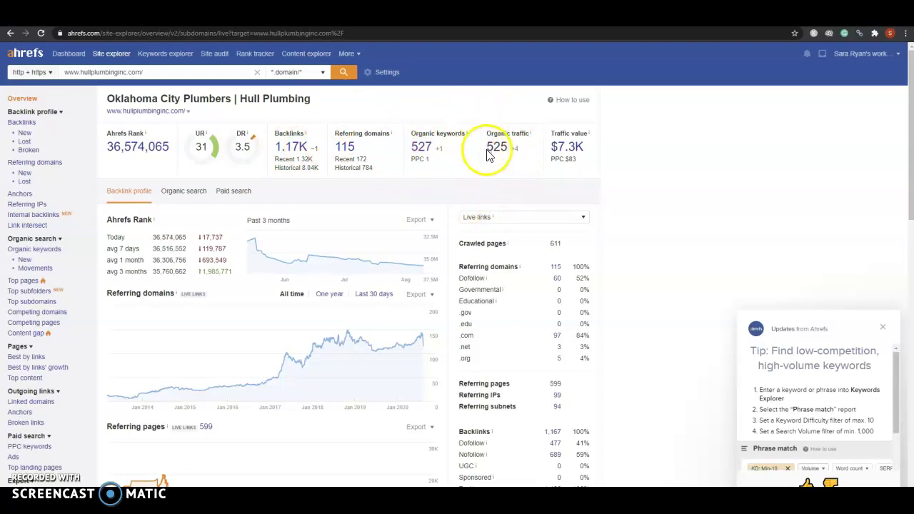
Step: Switch to Roto-Rooter's Ahrefs overview: DR 71, 440K backlinks, 4.24K referring domains
left_click(547, 14)
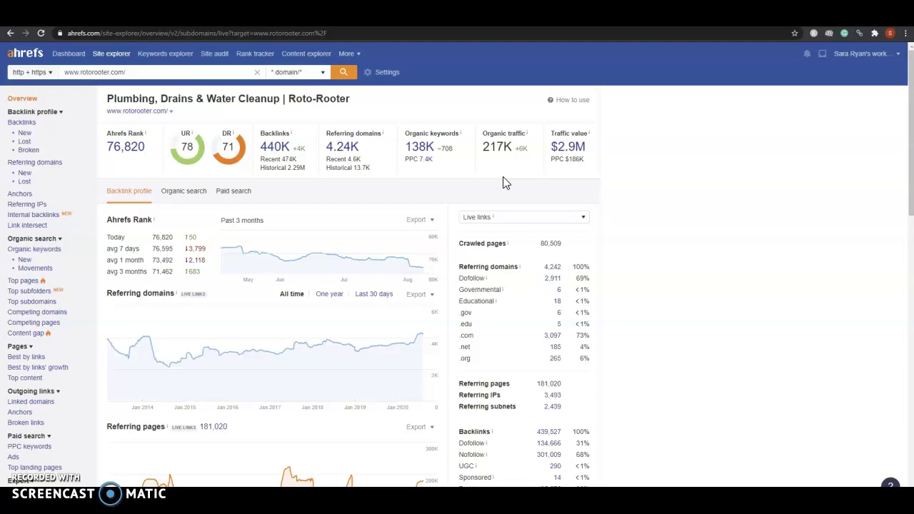
Step: Finish reviewing Roto-Rooter's metrics and move to the Local Citation Finder searches
left_click(508, 180)
left_click(666, 28)
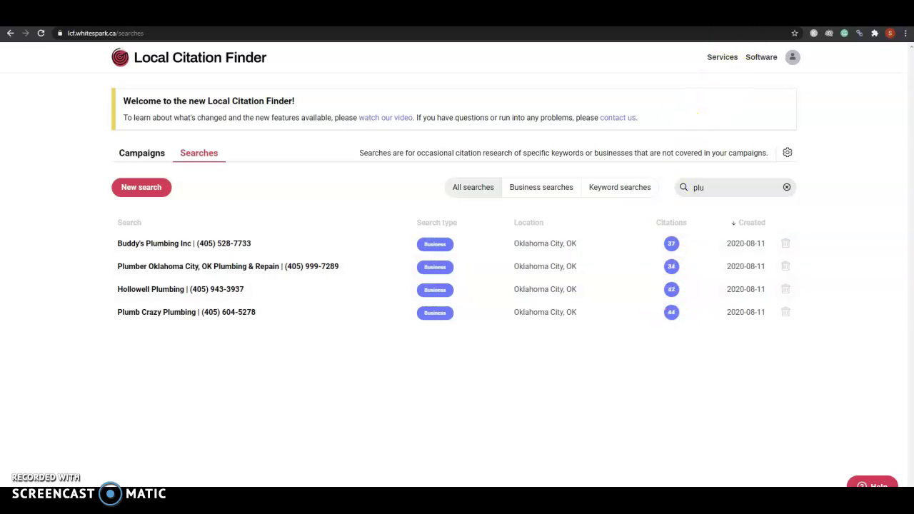
Step: Switch to the Google Maps results for plumbers in Oklahoma City
left_click(785, 14)
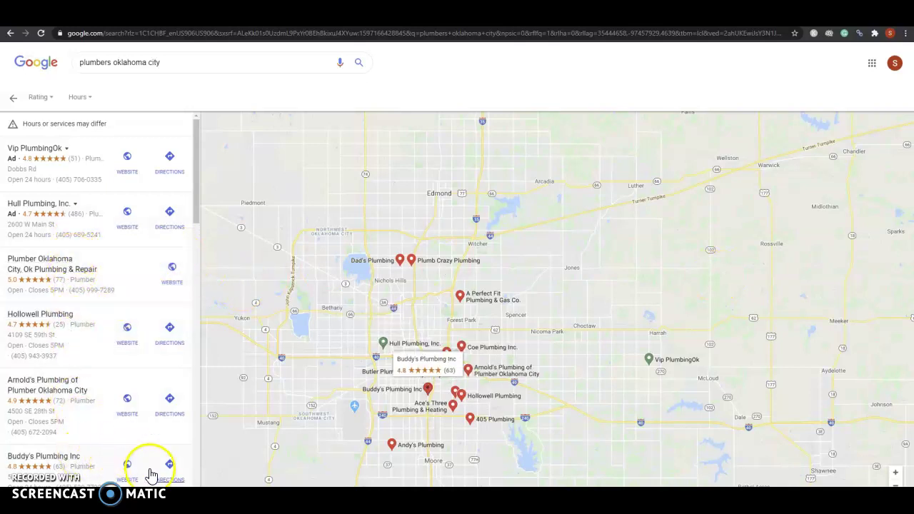
scroll(150, 471, "down", 1)
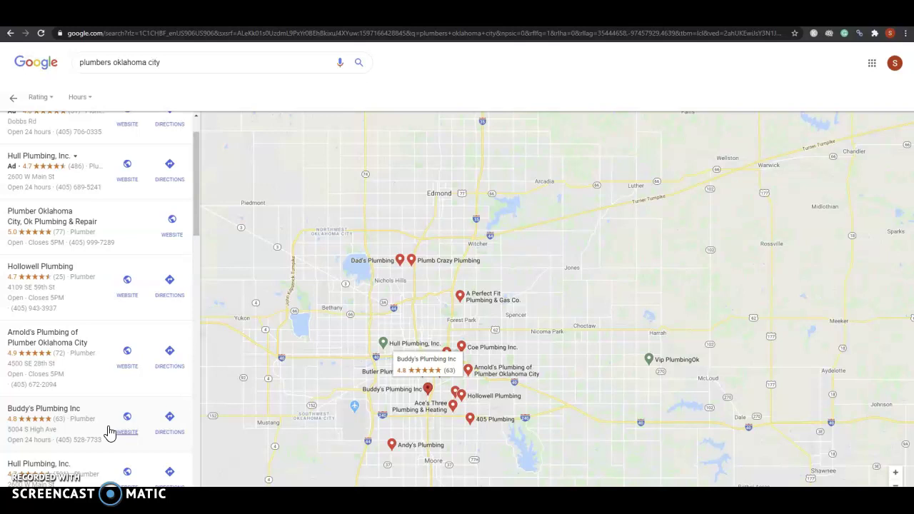
Step: Open Buddy's Plumbing Inc's listing and scroll through its 4.8-star, 63-review summary
left_click(96, 433)
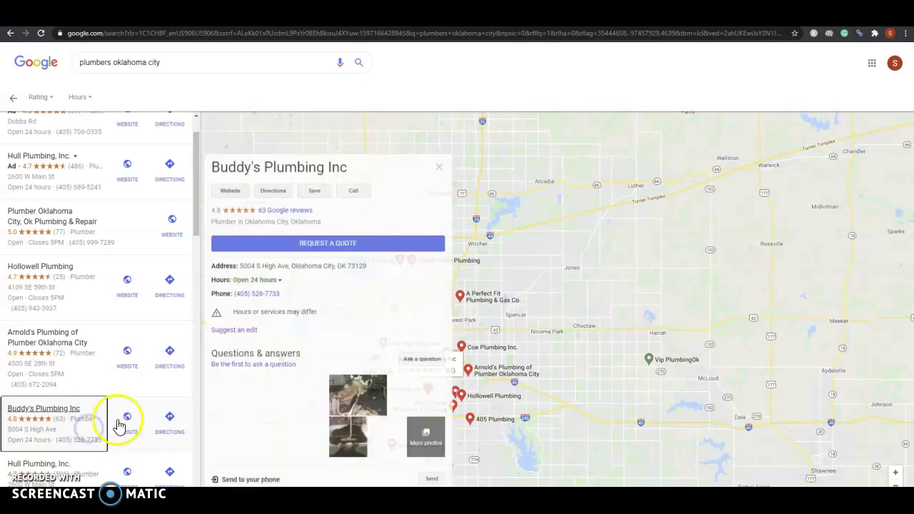
scroll(336, 300, "down", 1)
scroll(337, 305, "down", 1)
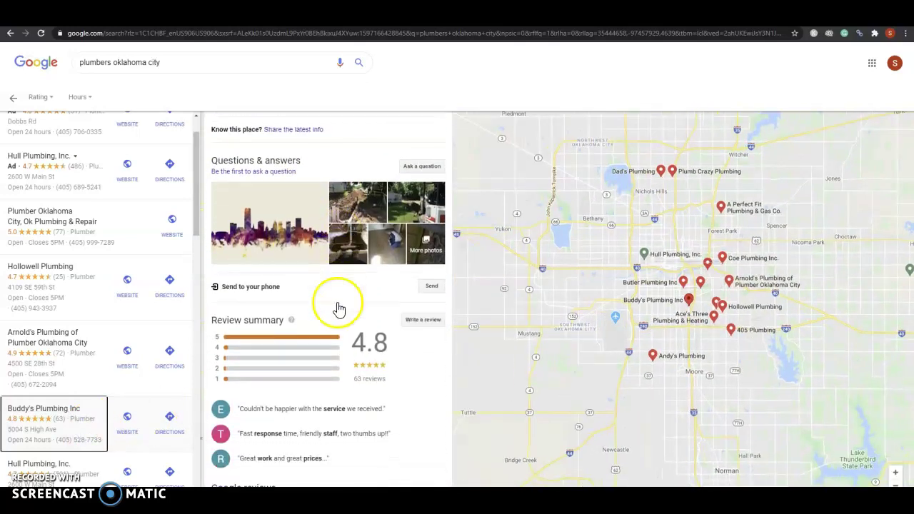
scroll(340, 343, "down", 1)
scroll(343, 382, "down", 1)
scroll(364, 389, "up", 2)
scroll(368, 397, "up", 3)
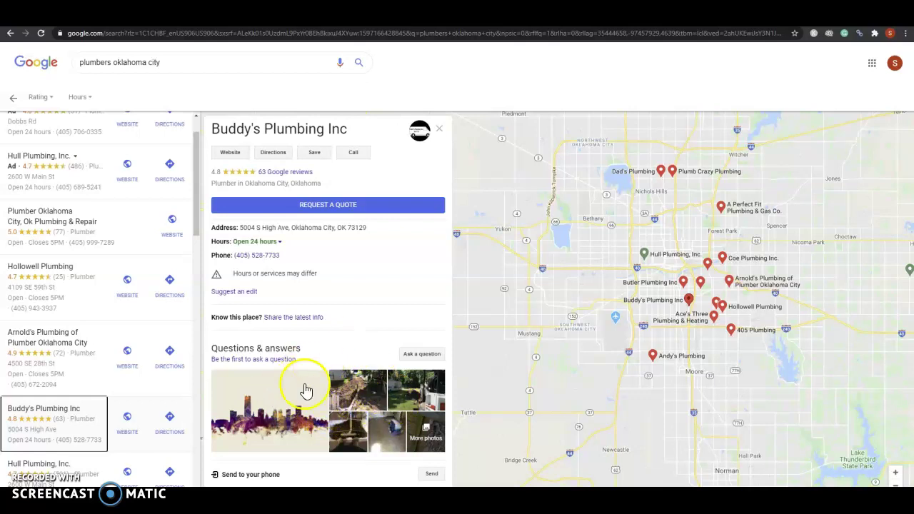
scroll(350, 379, "down", 2)
scroll(364, 374, "down", 3)
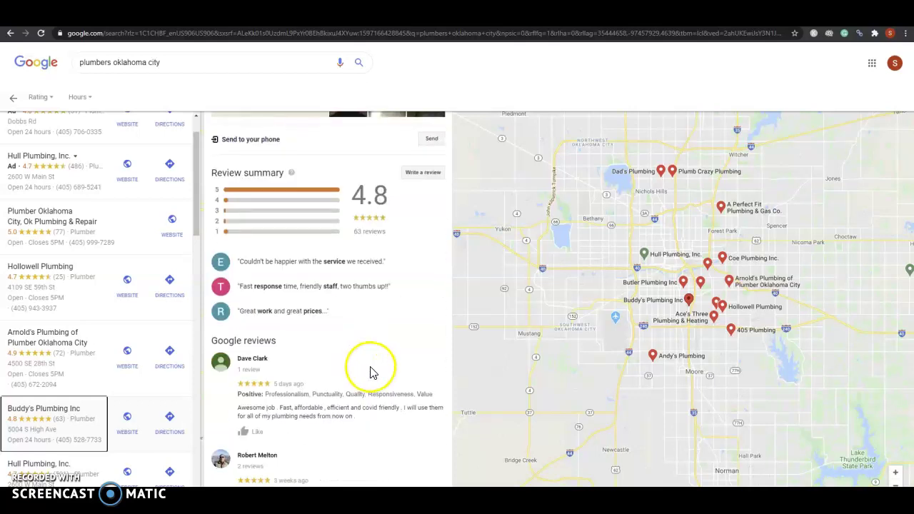
scroll(369, 372, "down", 1)
scroll(372, 372, "up", 5)
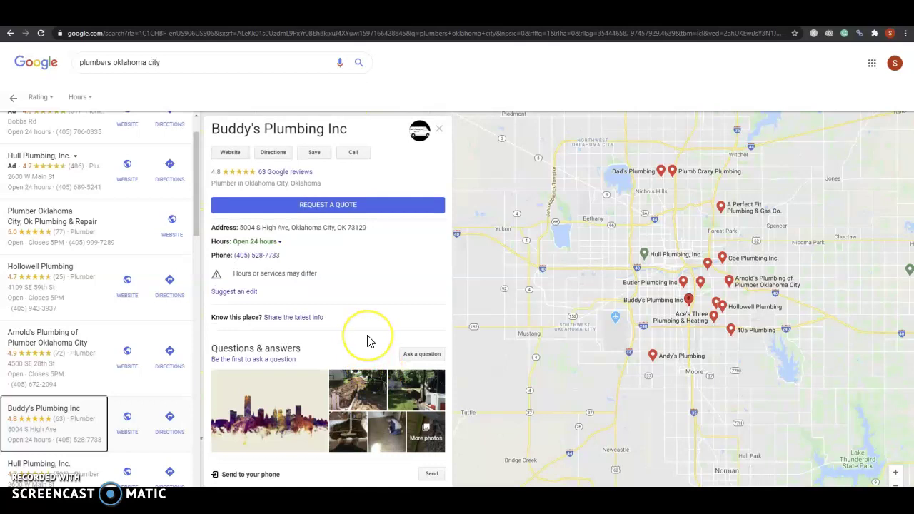